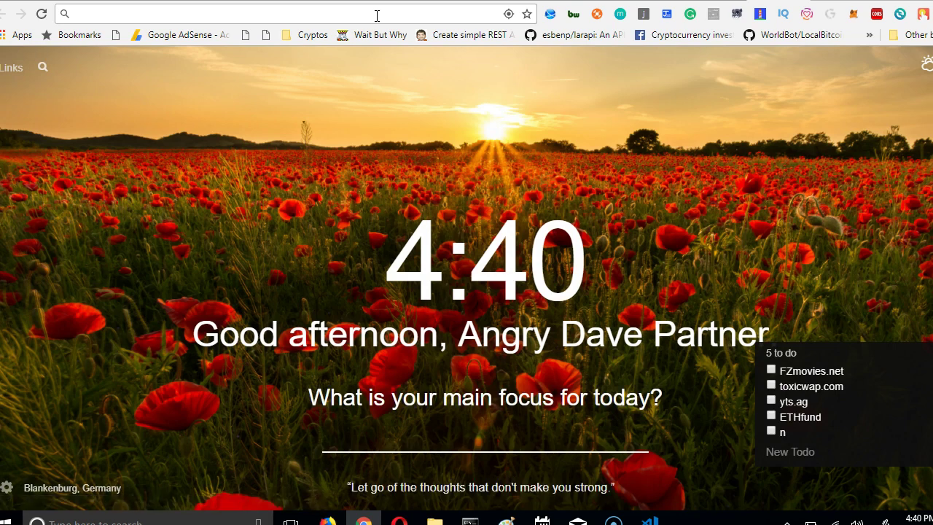
Go to developers.facebook.com by typing 'dev' and accepting the suggestion.
text(deve)
key(Return)
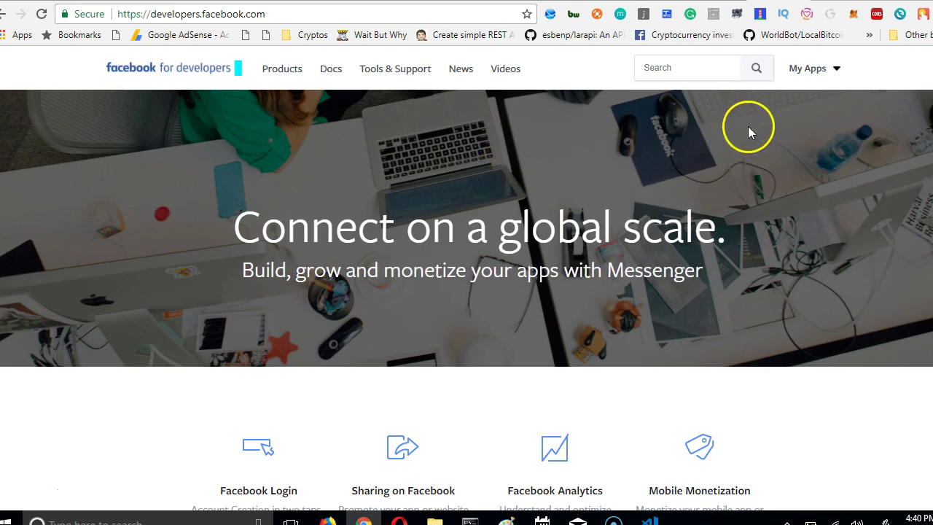
Start a new app, set its display name to 'Voting App', and submit Create App ID.
mouse_move(798, 84)
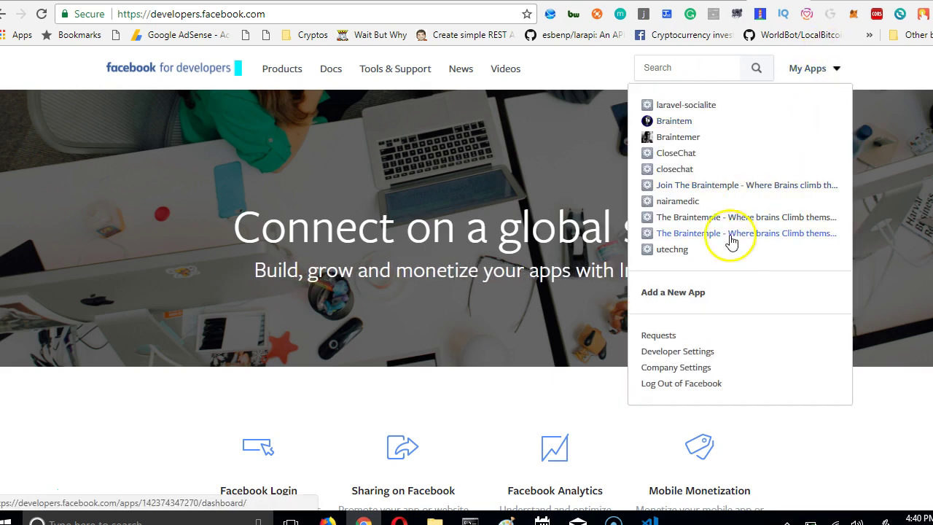
click(672, 295)
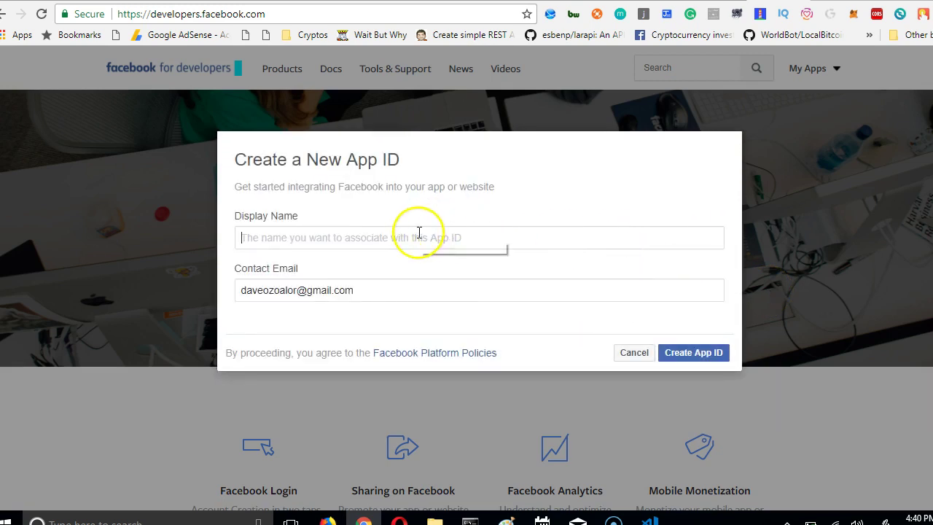
click(416, 234)
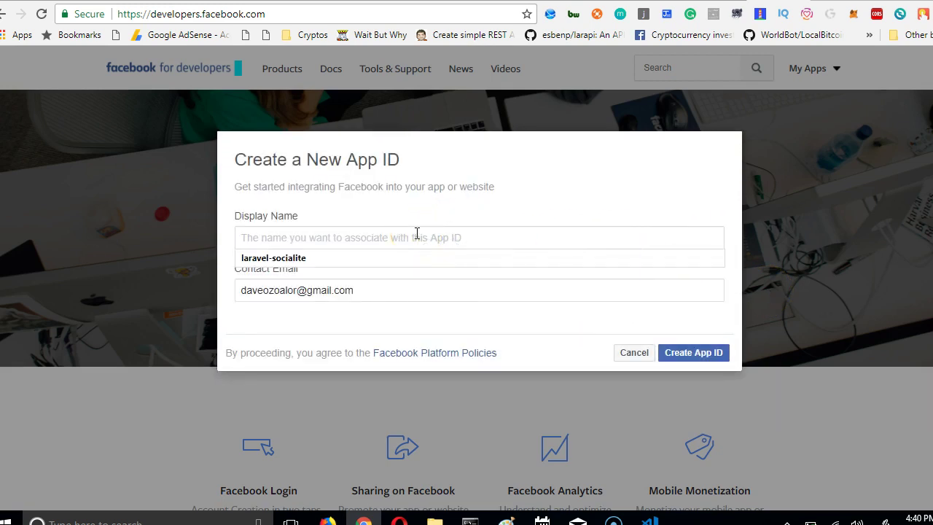
text(laravel-voting-app)
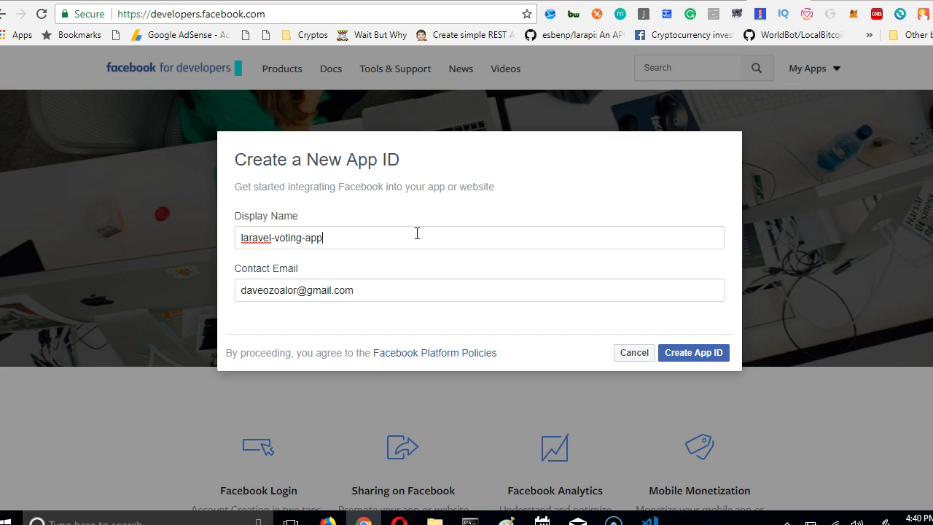
drag(417, 233, 213, 255)
key(BackSpace)
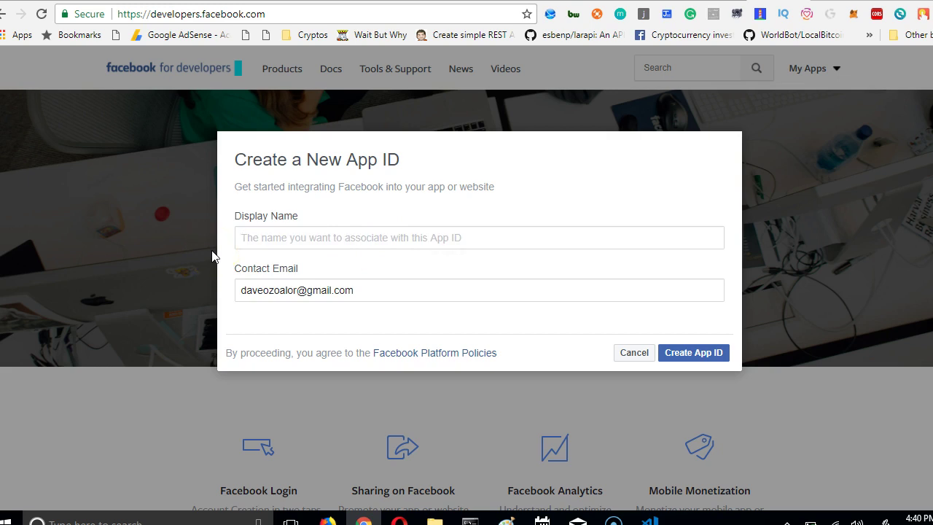
text(Voting App)
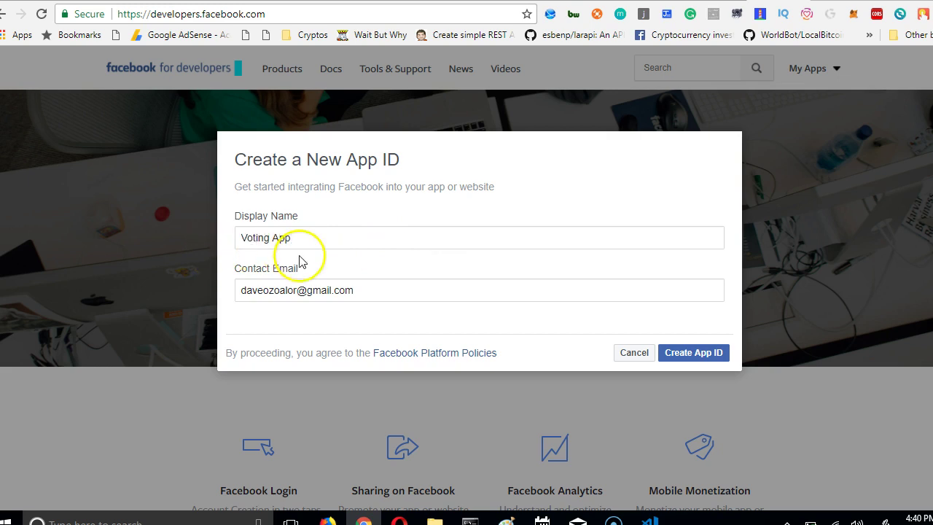
click(694, 357)
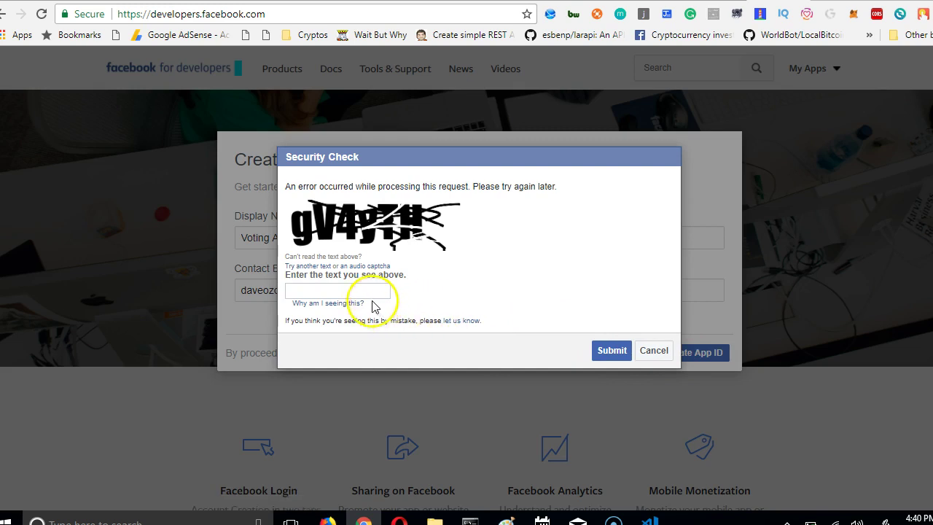
Enter the captcha answer in the Security Check and submit it.
click(373, 293)
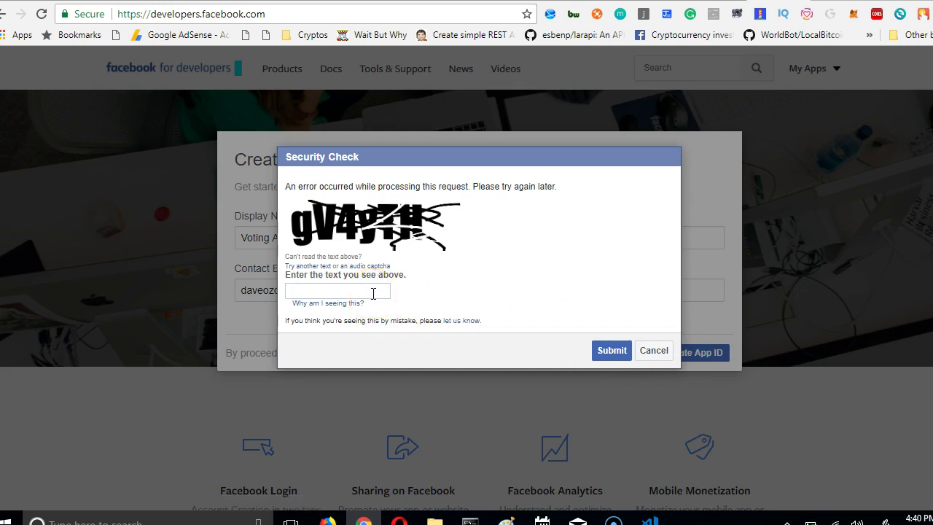
text(gV)
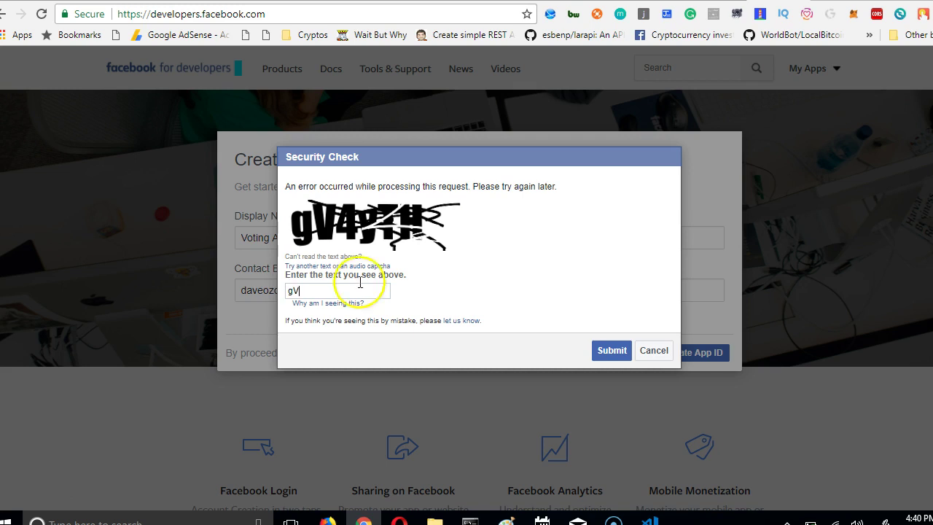
text(4yTH)
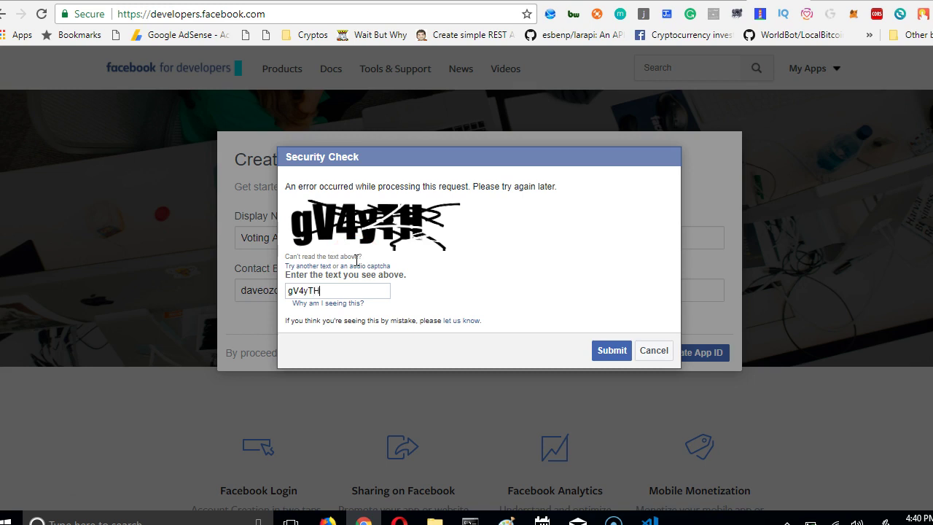
click(592, 350)
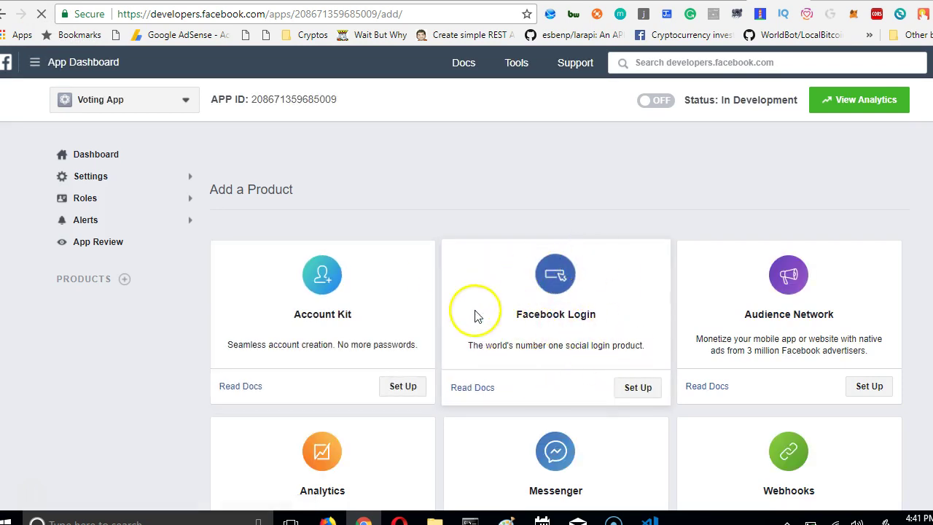
Scroll through the list of products available to add to Voting App.
scroll(736, 452, down, 2)
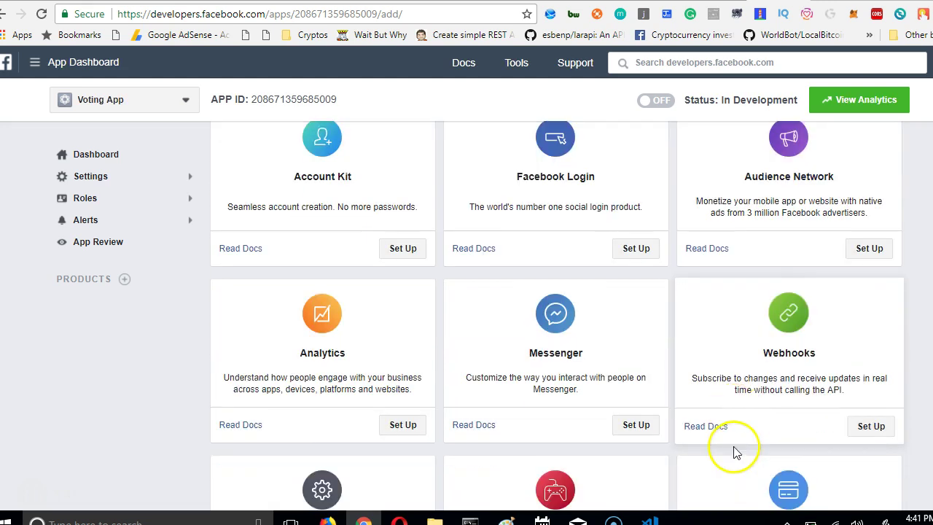
scroll(736, 451, down, 3)
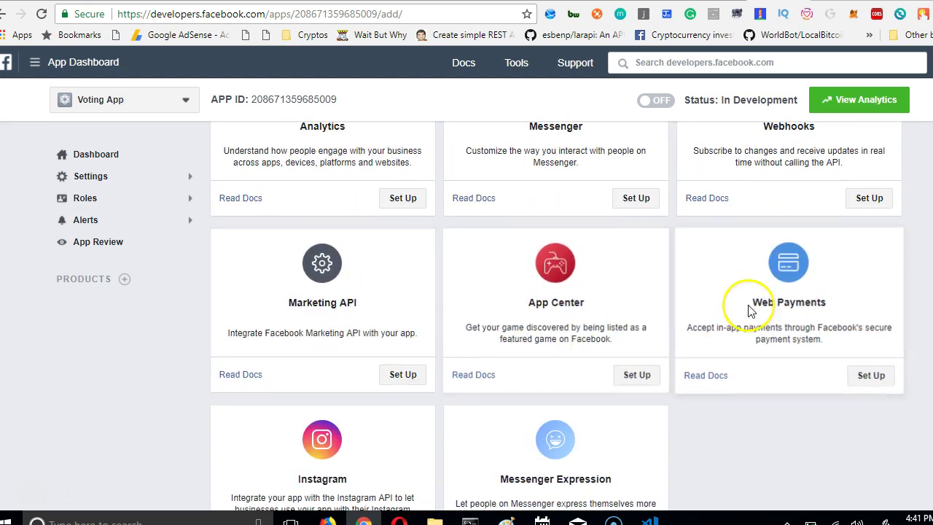
scroll(751, 309, down, 2)
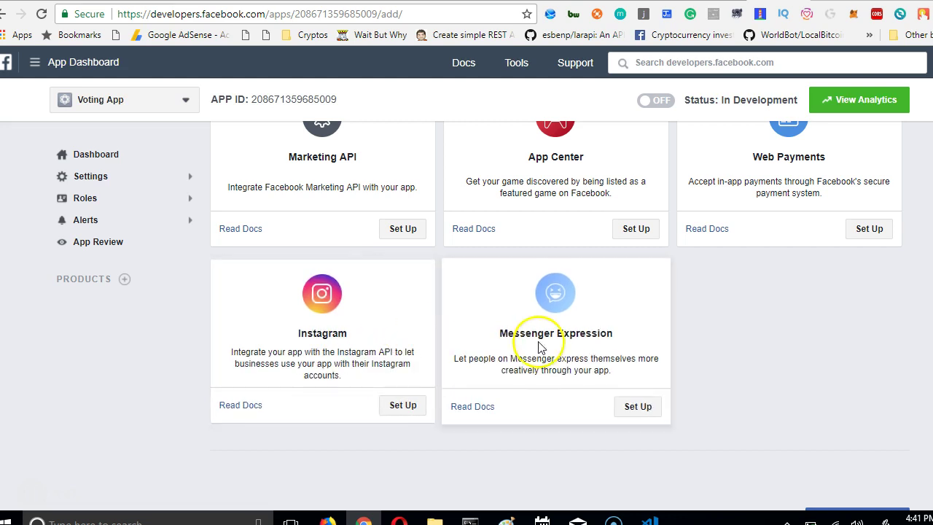
scroll(539, 346, up, 1)
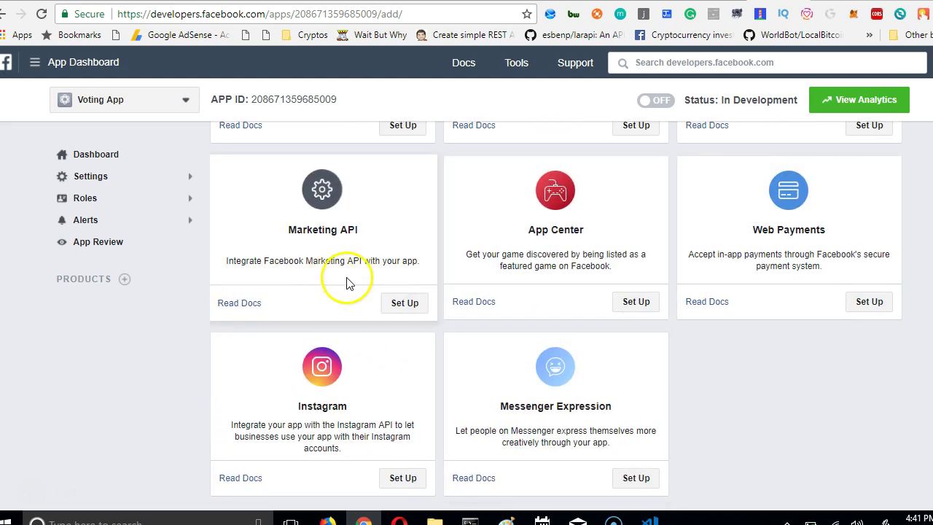
scroll(346, 283, up, 6)
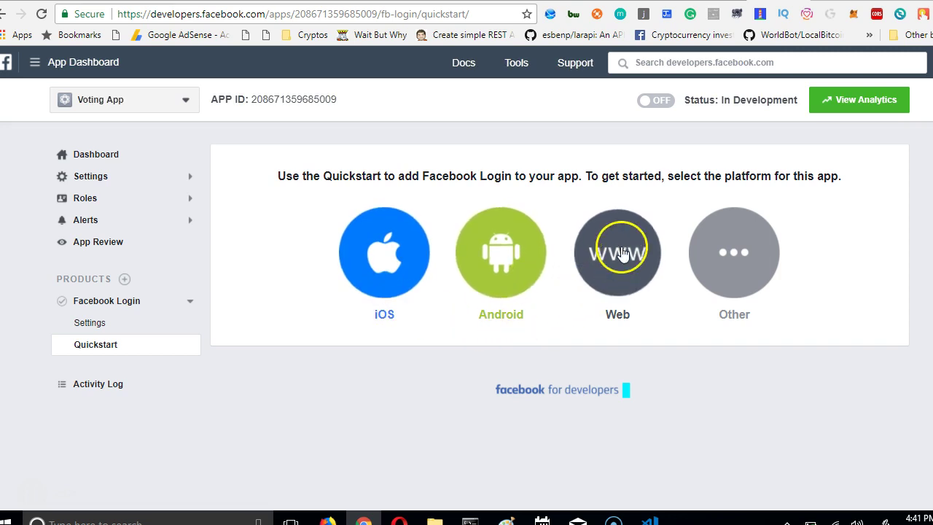
Choose the Web platform and enter localhost:8000 as the Site URL.
click(623, 272)
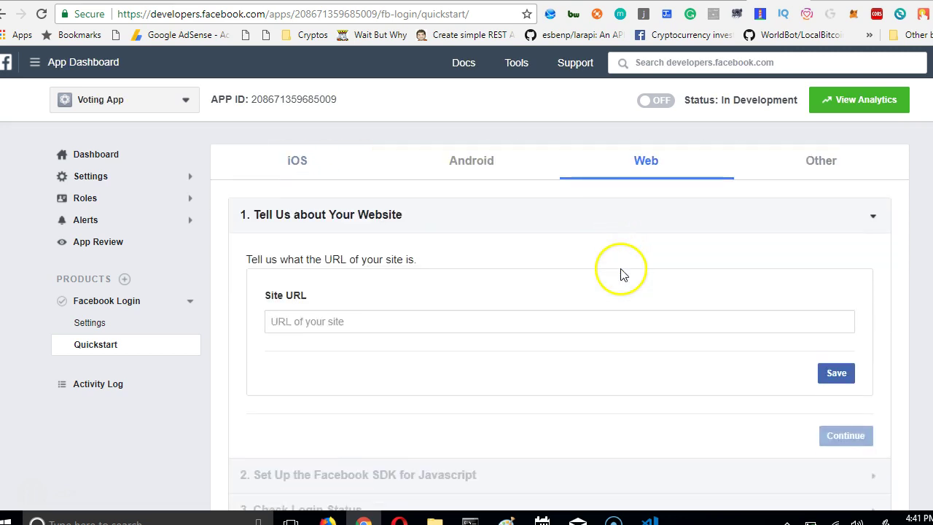
scroll(388, 326, down, 2)
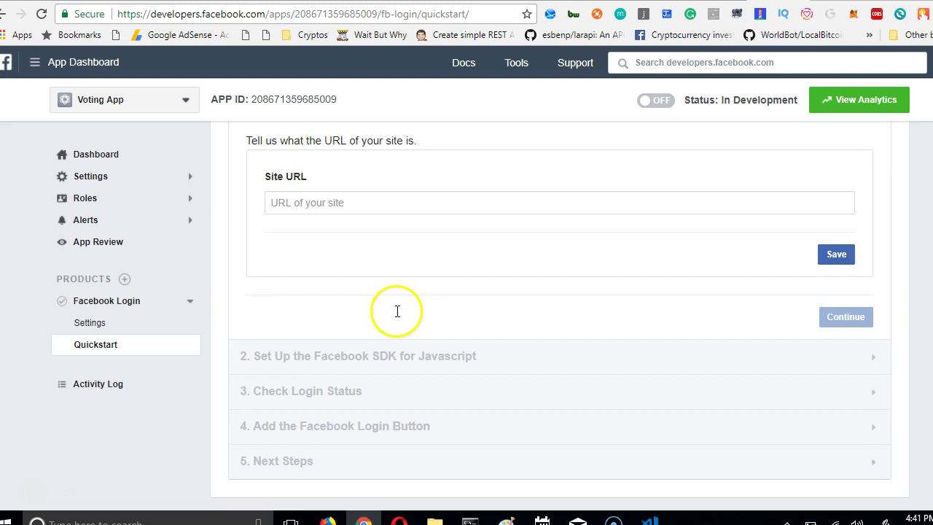
scroll(396, 316, up, 1)
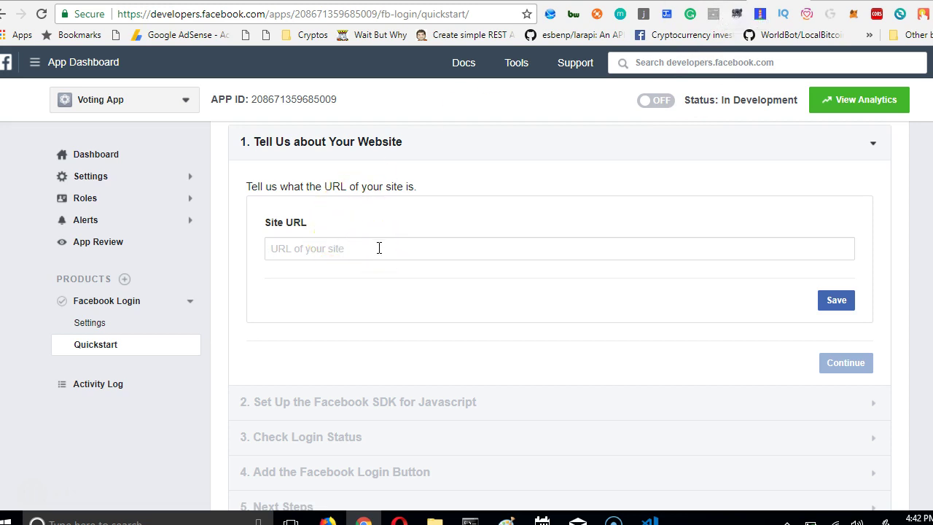
text(loc)
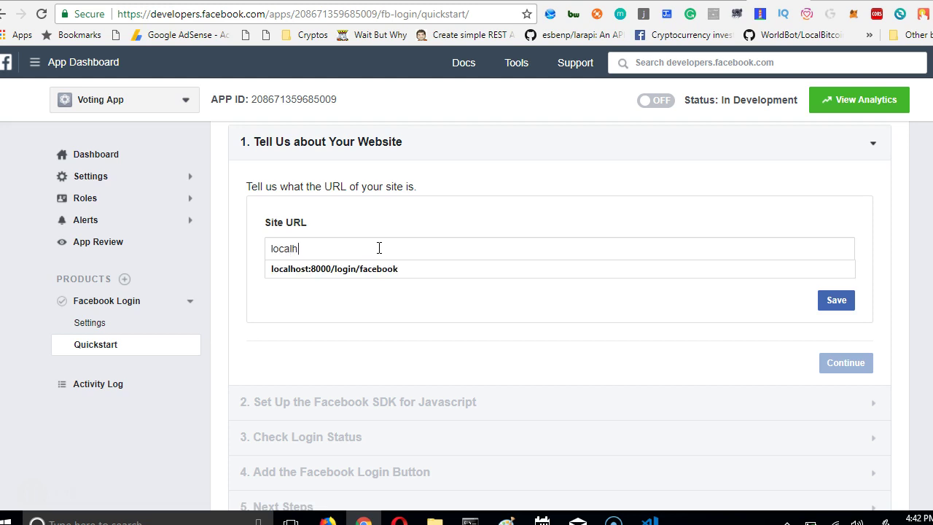
text(alh)
click(367, 269)
drag(415, 248, 336, 245)
key(BackSpace)
click(429, 222)
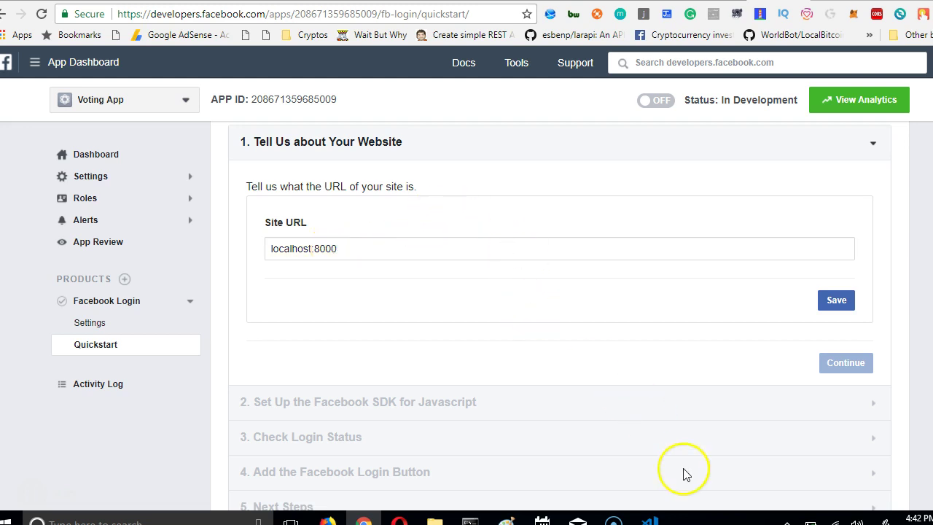
mouse_move(470, 513)
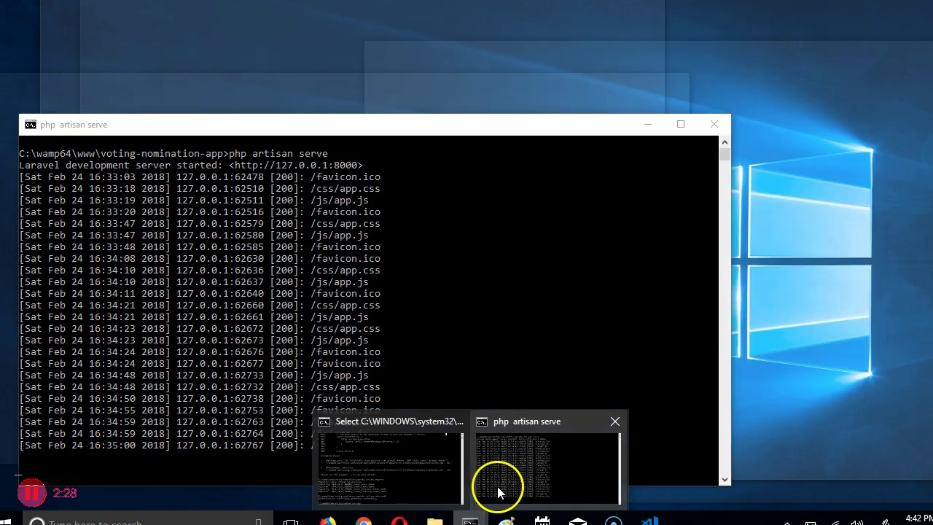
Select the 127.0.0.1 server address in the console, then move the console aside.
click(494, 486)
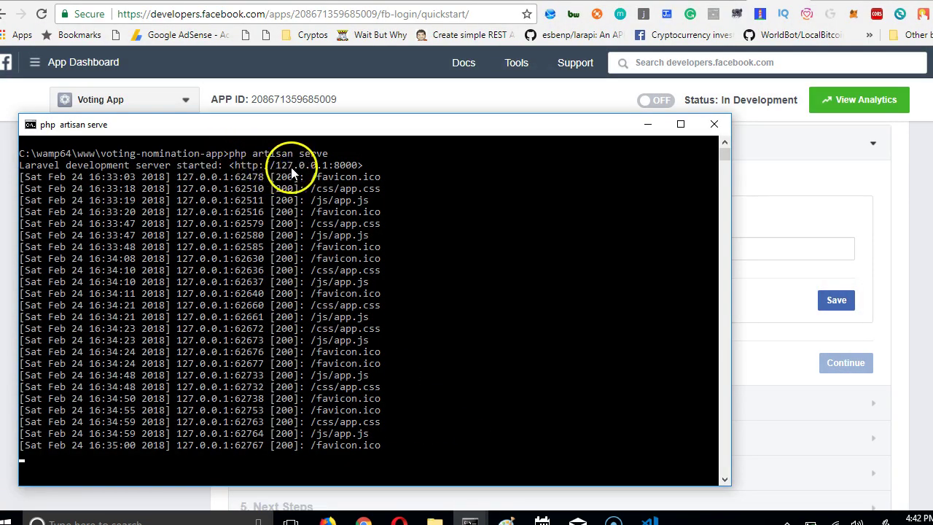
click(324, 167)
key(Right)
key(Right)
key(Right)
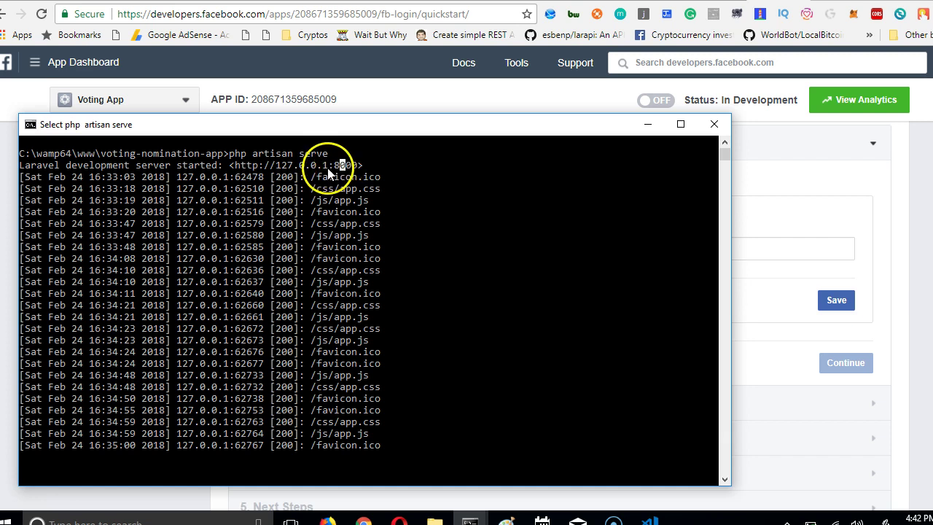
drag(326, 168, 278, 175)
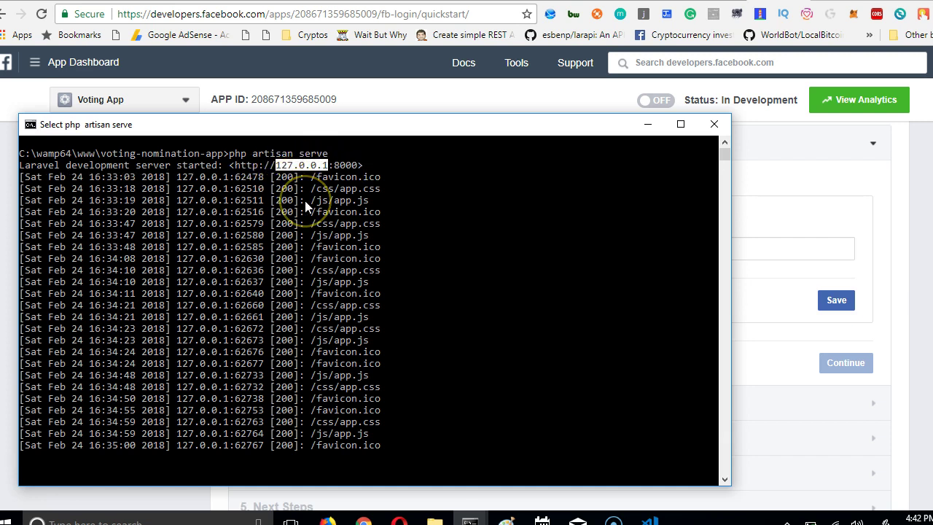
drag(391, 124, 482, 370)
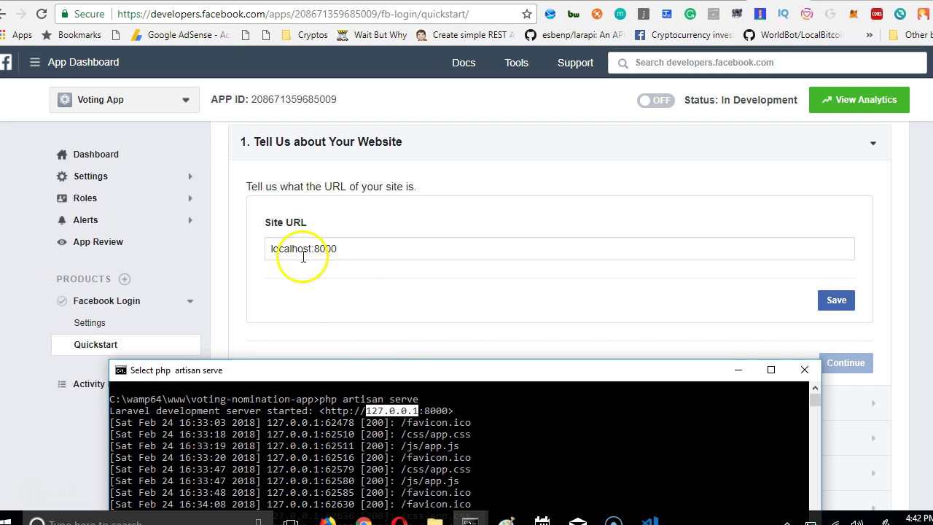
Save localhost:8000 as the Web Site URL and scroll on to the next quickstart step.
click(292, 275)
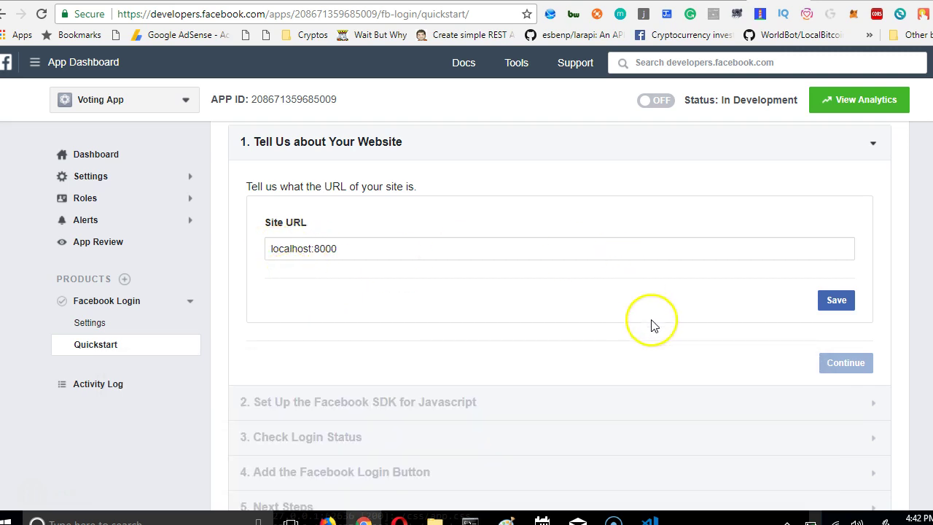
click(838, 300)
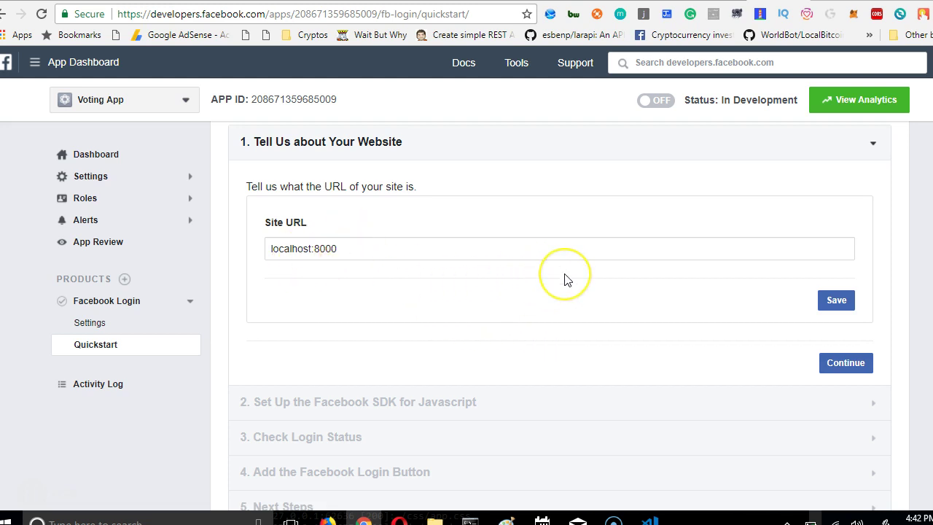
scroll(565, 279, down, 1)
scroll(870, 335, up, 2)
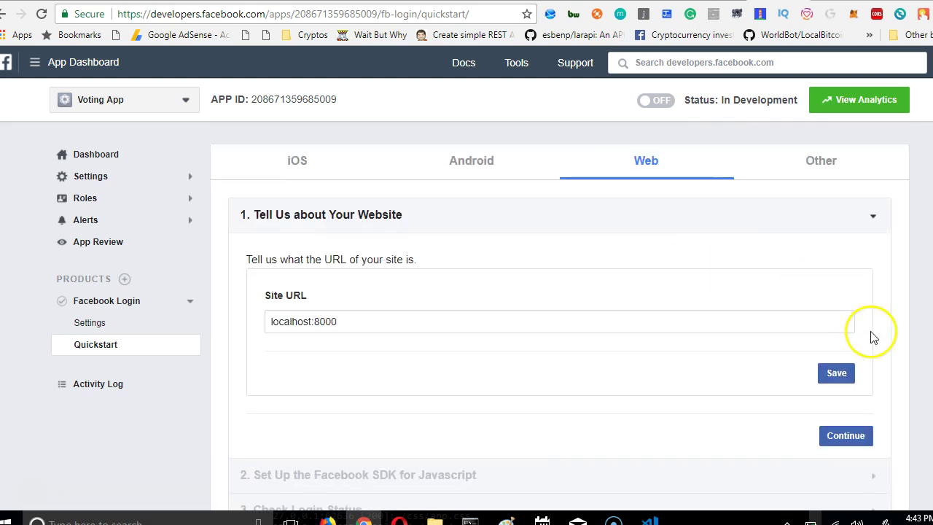
click(838, 384)
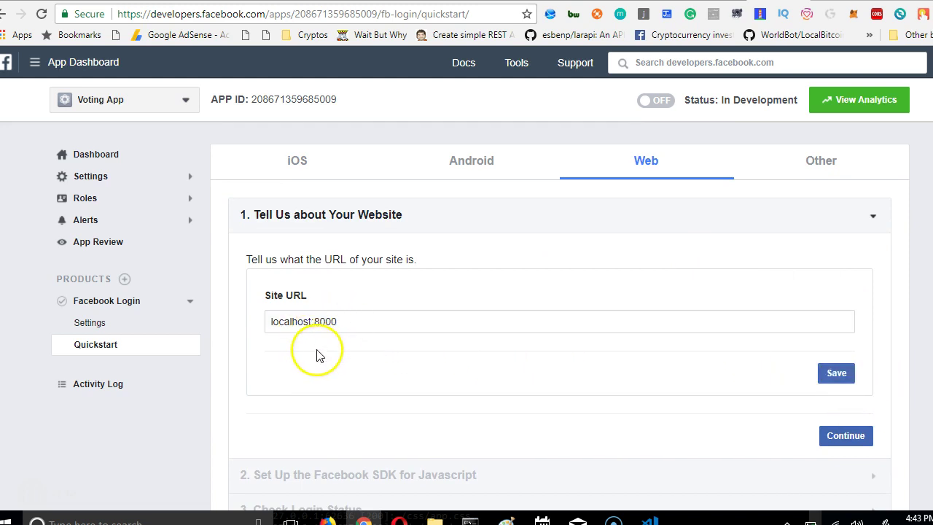
scroll(318, 348, down, 1)
scroll(335, 283, down, 2)
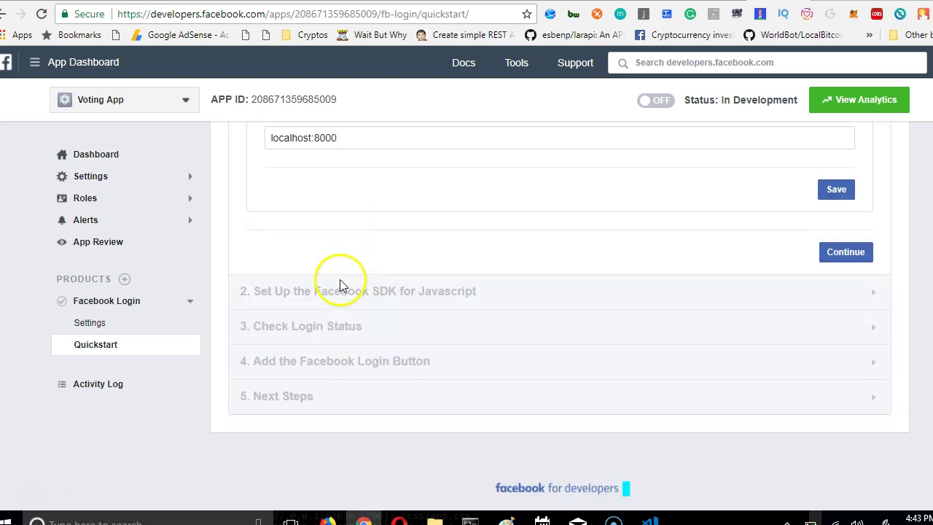
Move on to the Facebook SDK for JavaScript step and review its snippet.
click(845, 253)
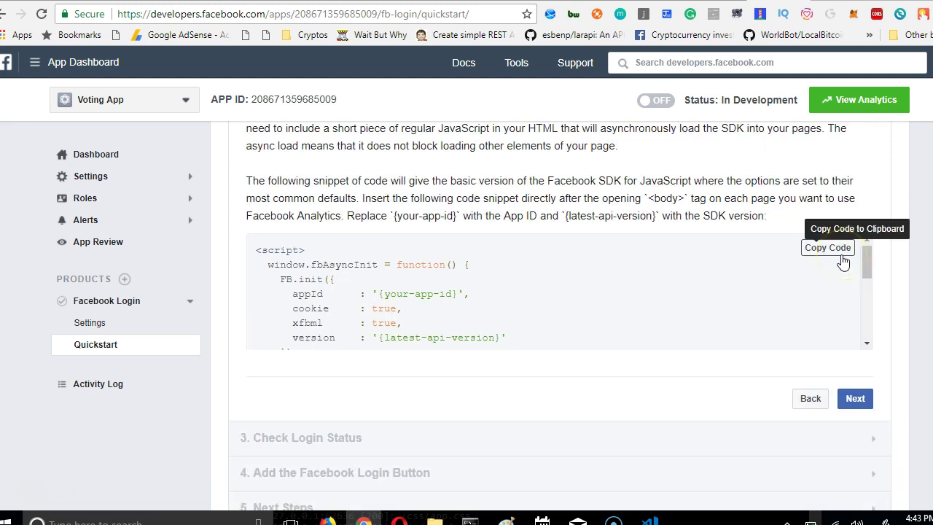
scroll(411, 309, down, 2)
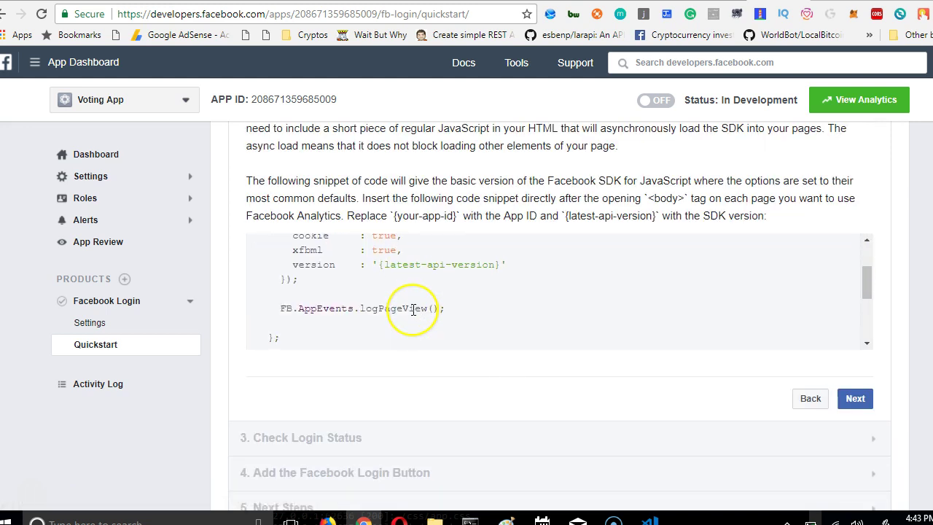
scroll(412, 309, down, 1)
scroll(415, 309, up, 5)
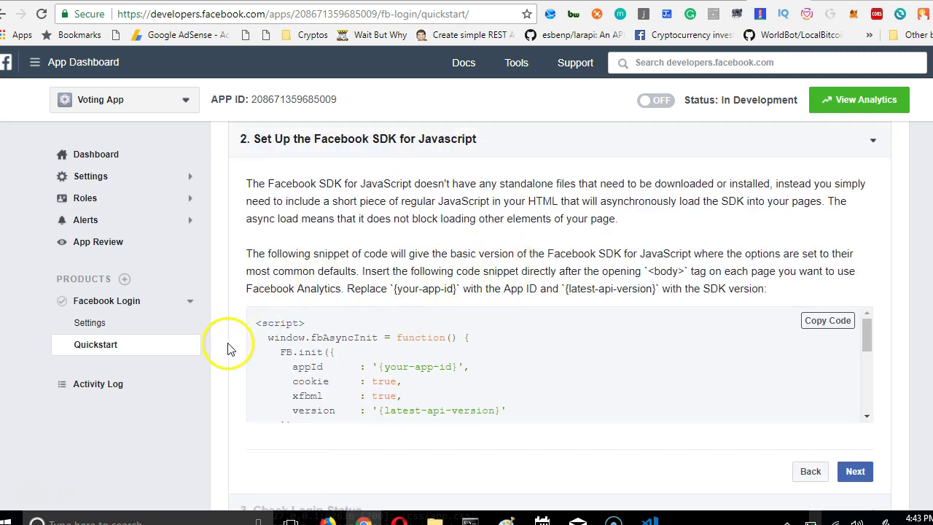
scroll(228, 350, down, 3)
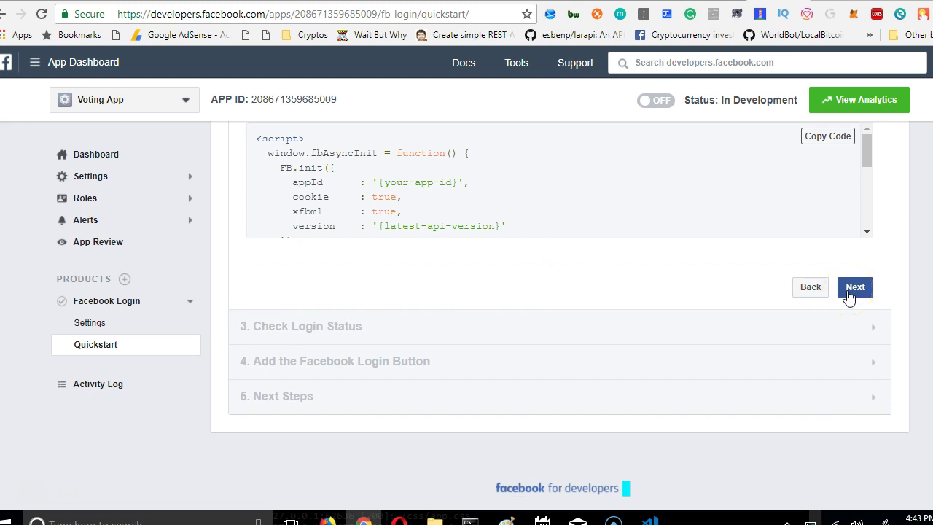
Advance to step 3, Check Login Status, and read its FB.getLoginStatus code.
click(855, 287)
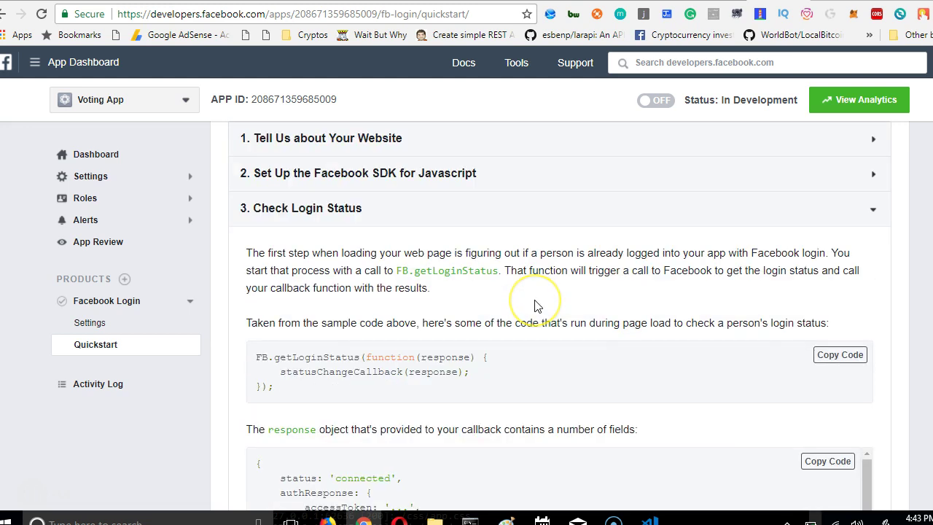
scroll(534, 306, up, 1)
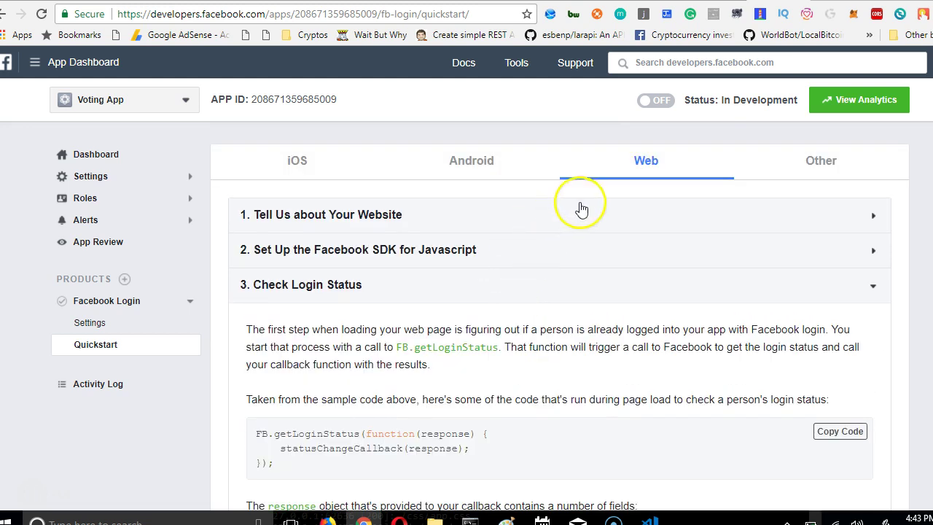
scroll(579, 301, down, 3)
scroll(581, 312, down, 6)
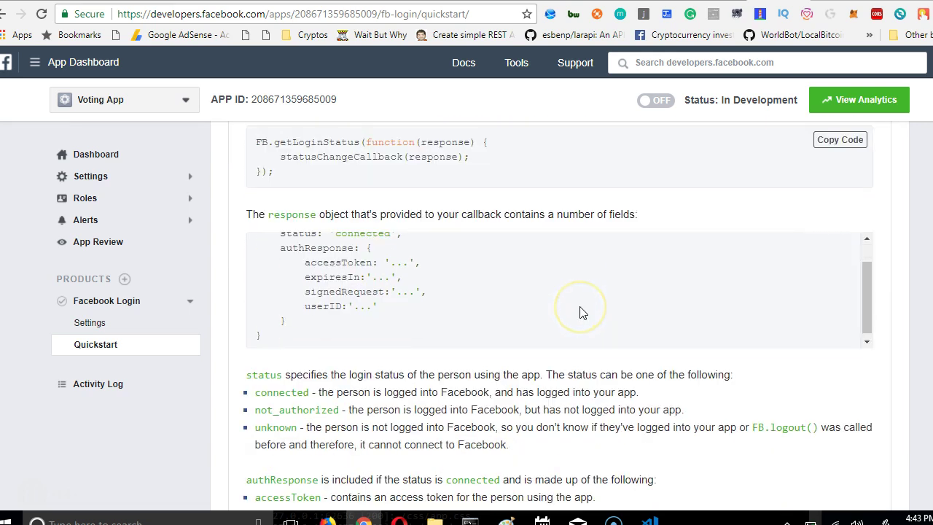
Open Settings > Basic for Voting App and select the App ID and App Secret values.
click(113, 178)
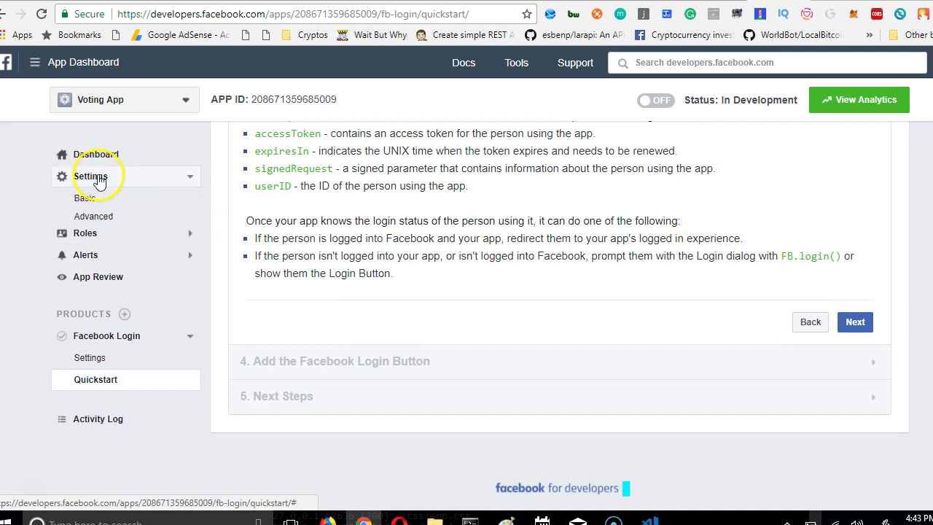
click(84, 198)
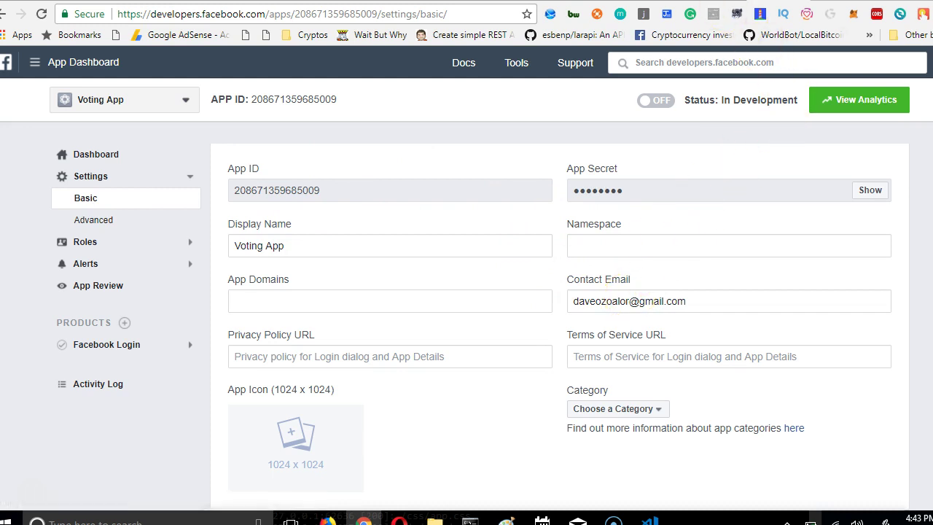
click(676, 148)
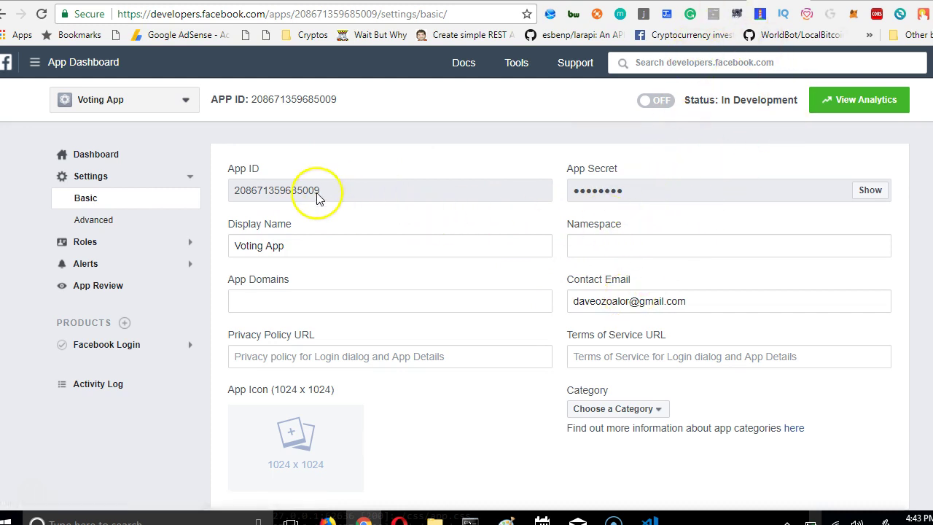
double_click(297, 183)
click(590, 191)
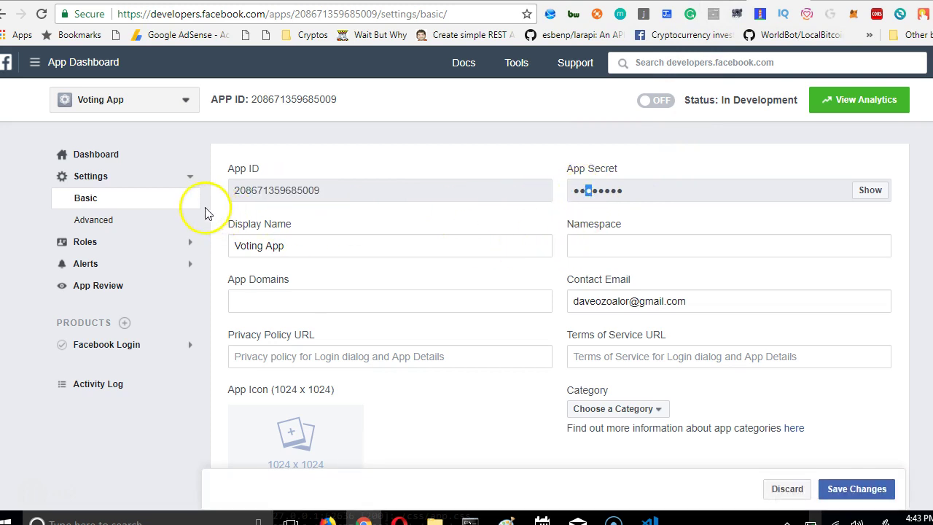
Switch to the Laravel 5.6 docs tab and expand Official Packages in the sidebar.
key(ctrl+Tab)
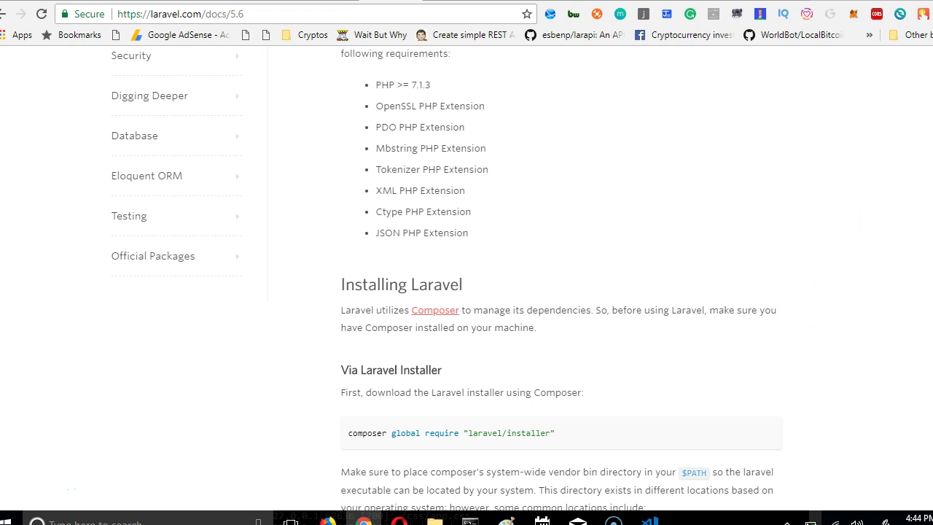
scroll(224, 120, up, 8)
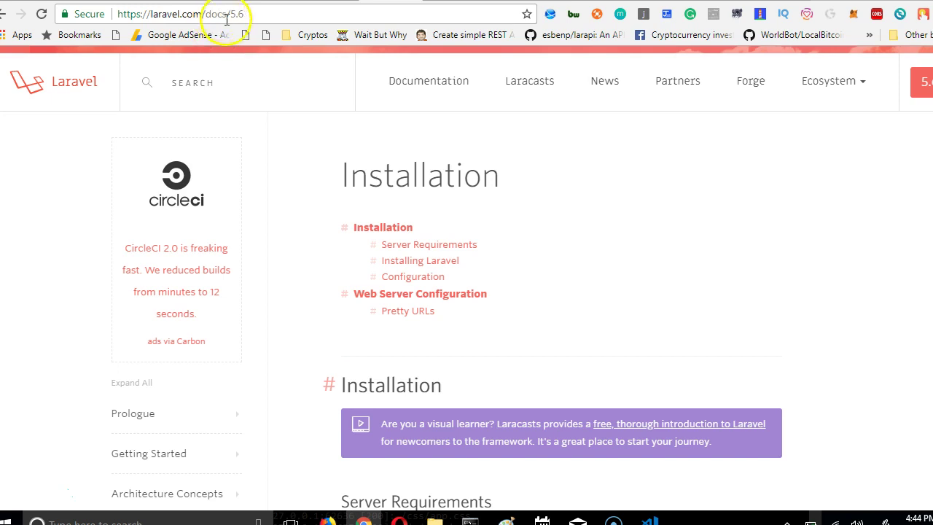
scroll(266, 217, down, 7)
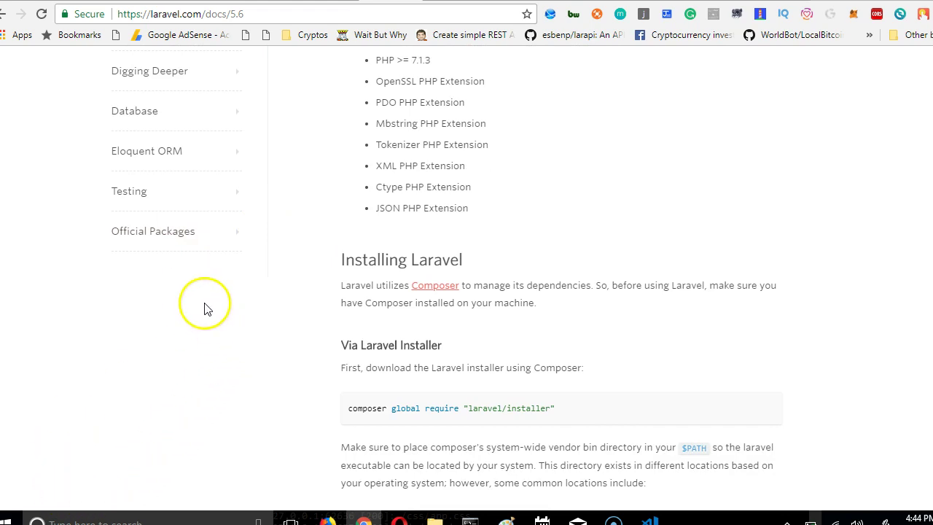
scroll(204, 308, up, 1)
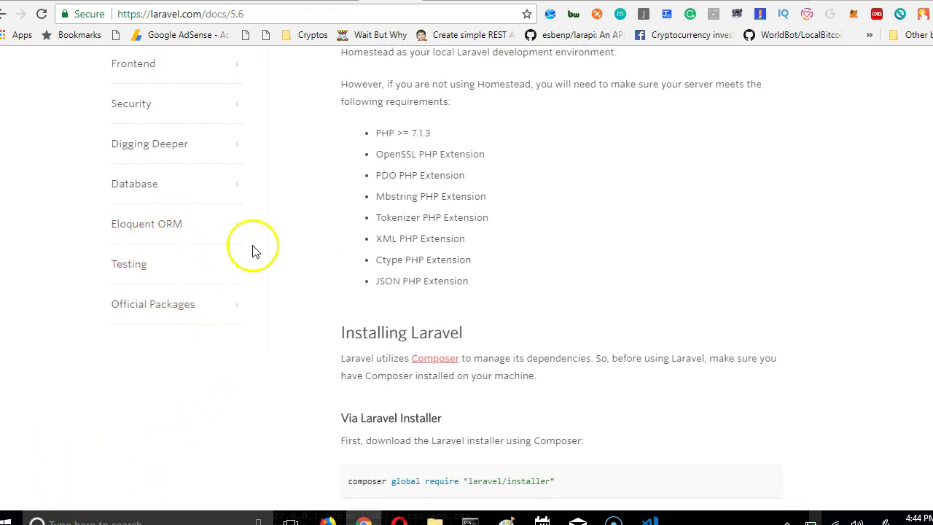
click(167, 308)
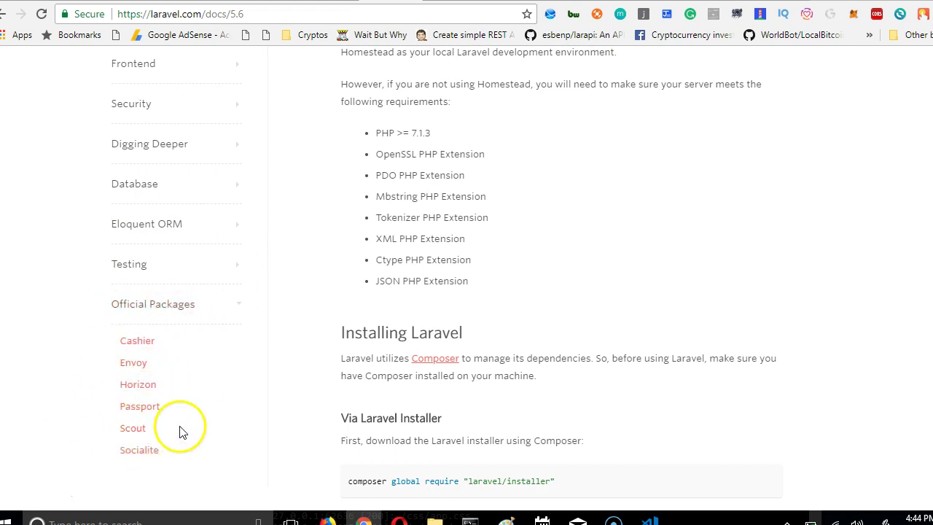
scroll(183, 431, down, 1)
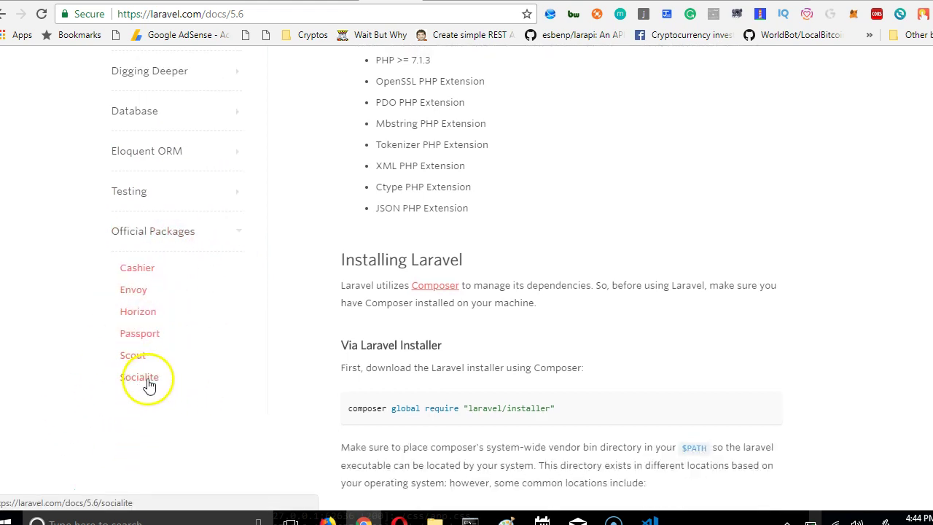